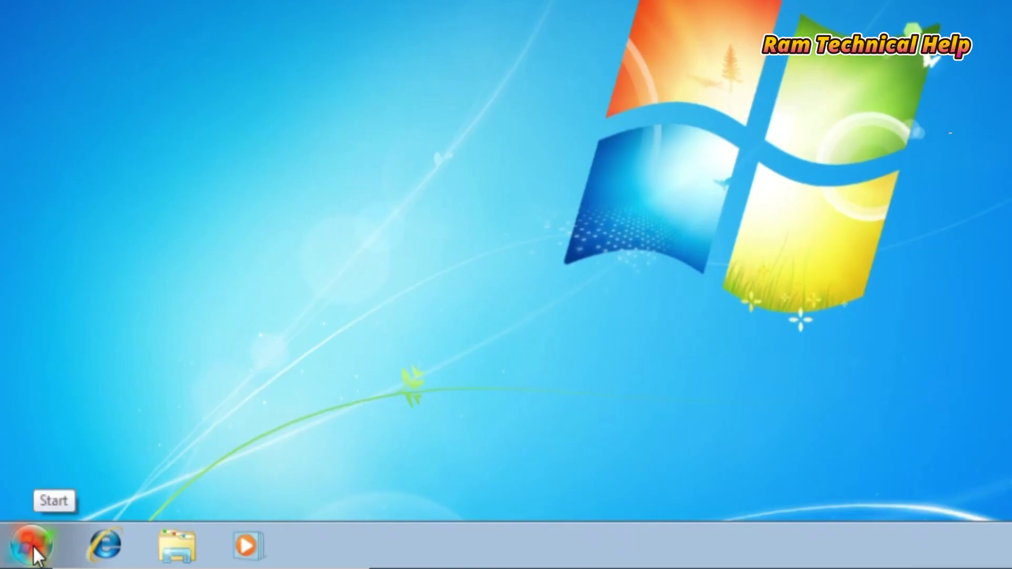
- Open the computer's system properties and go from there to Device Manager
{"action": "left_click", "coordinate": [22, 556]}
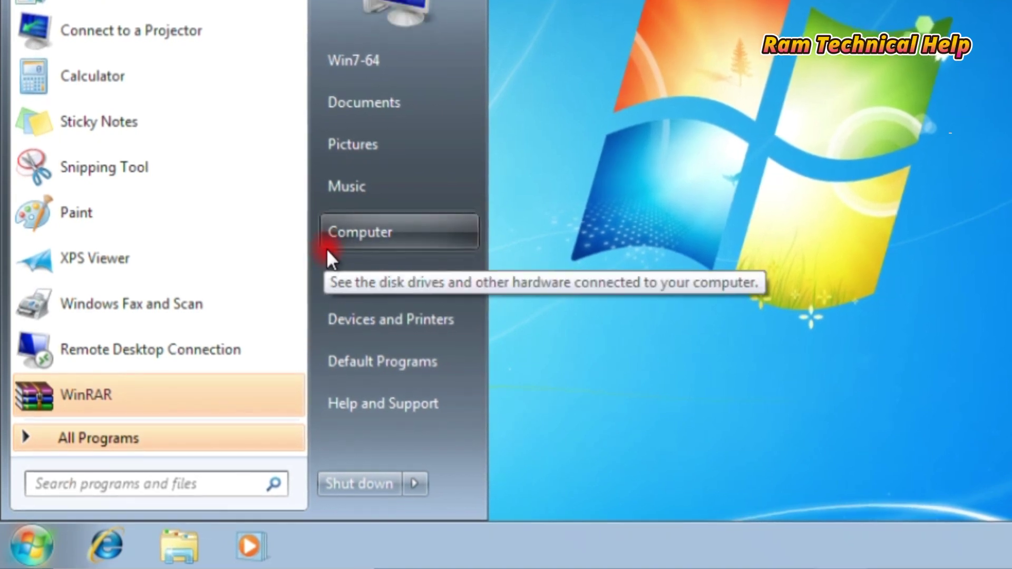
{"action": "right_click", "coordinate": [361, 237]}
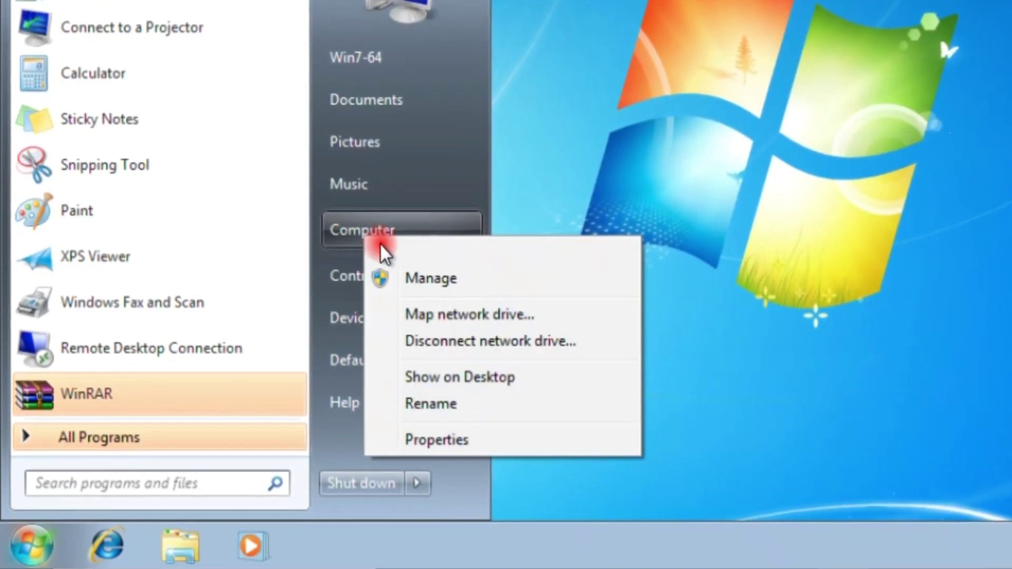
{"action": "left_click", "coordinate": [435, 438]}
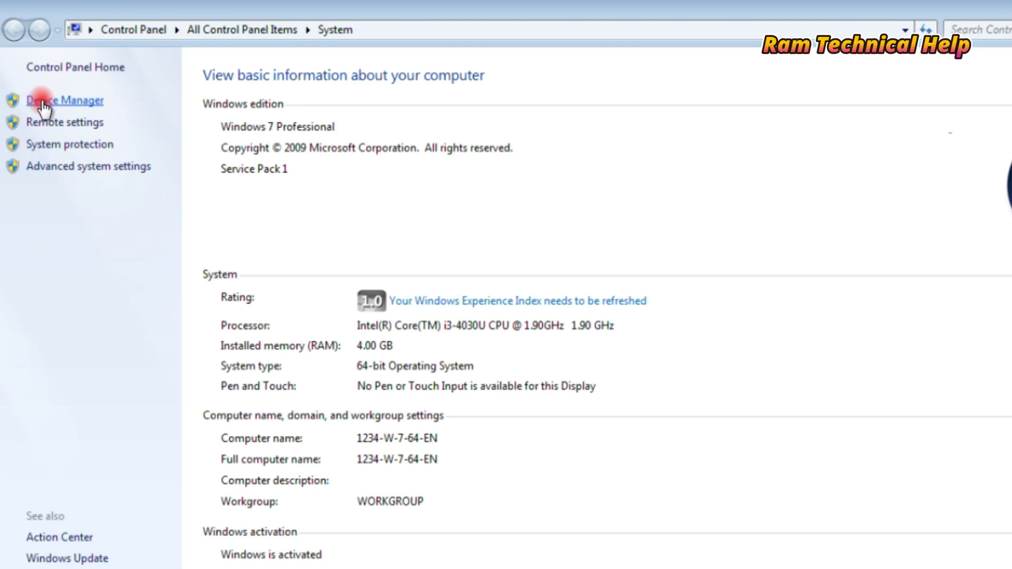
{"action": "left_click", "coordinate": [83, 100]}
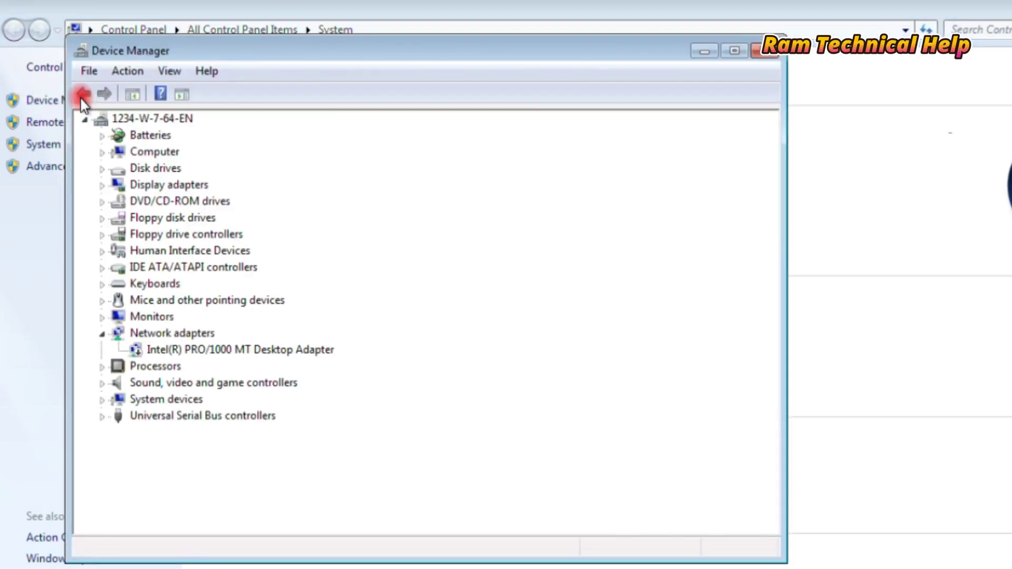
- Enable the Intel(R) PRO/1000 MT Desktop Adapter under the network adapters
{"action": "left_click", "coordinate": [156, 333]}
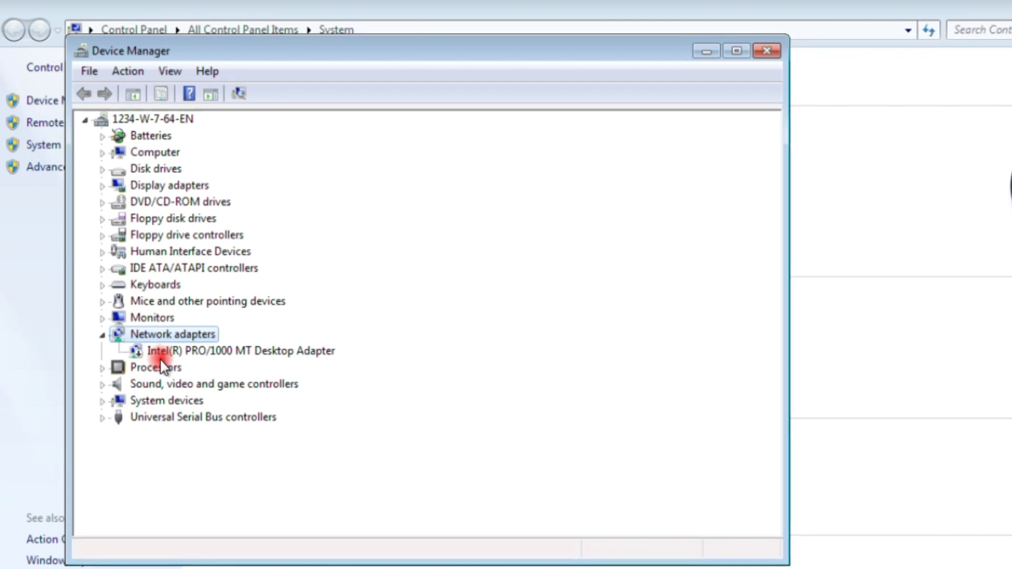
{"action": "left_click", "coordinate": [161, 356]}
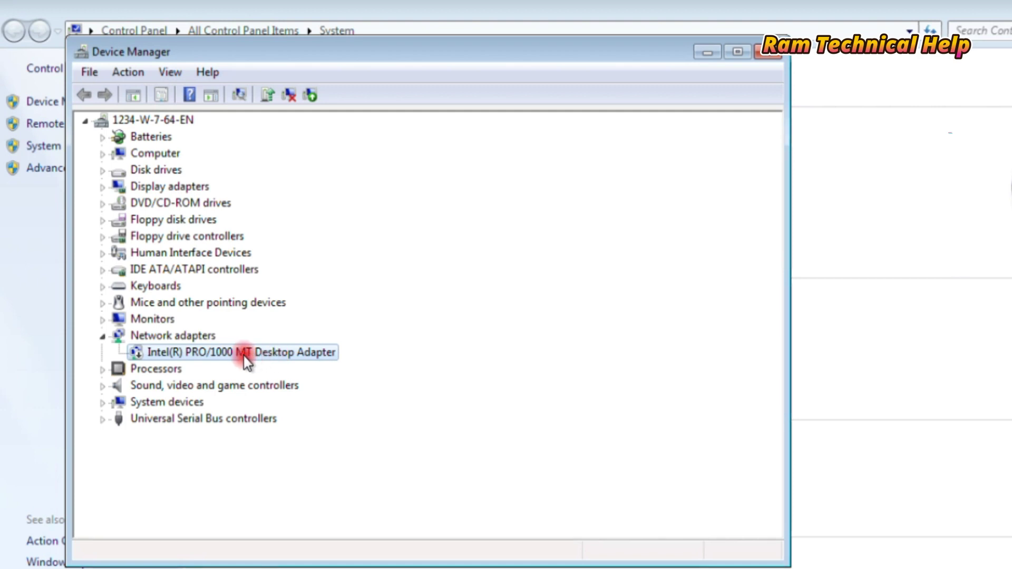
{"action": "right_click", "coordinate": [167, 357]}
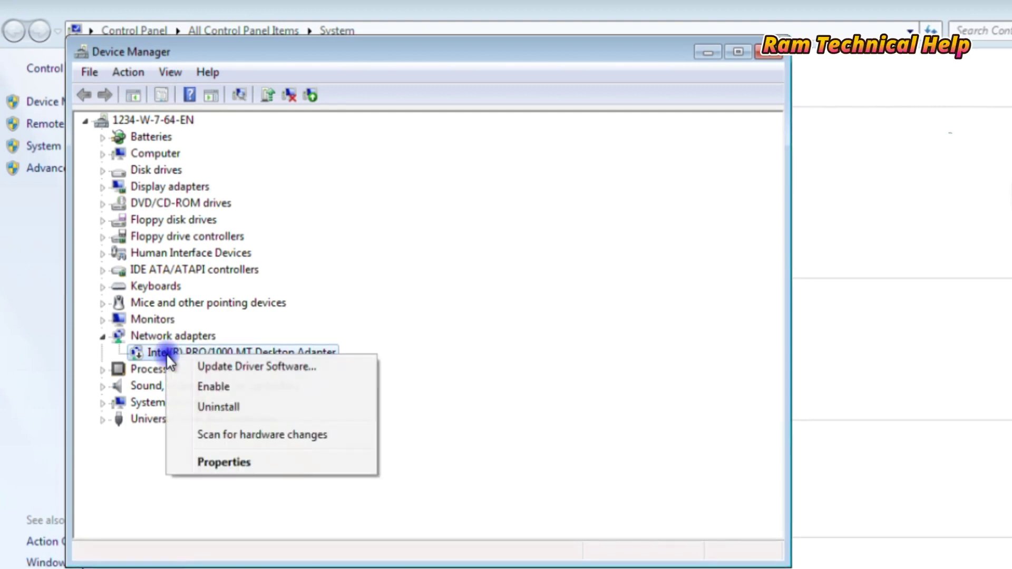
{"action": "left_click", "coordinate": [221, 388]}
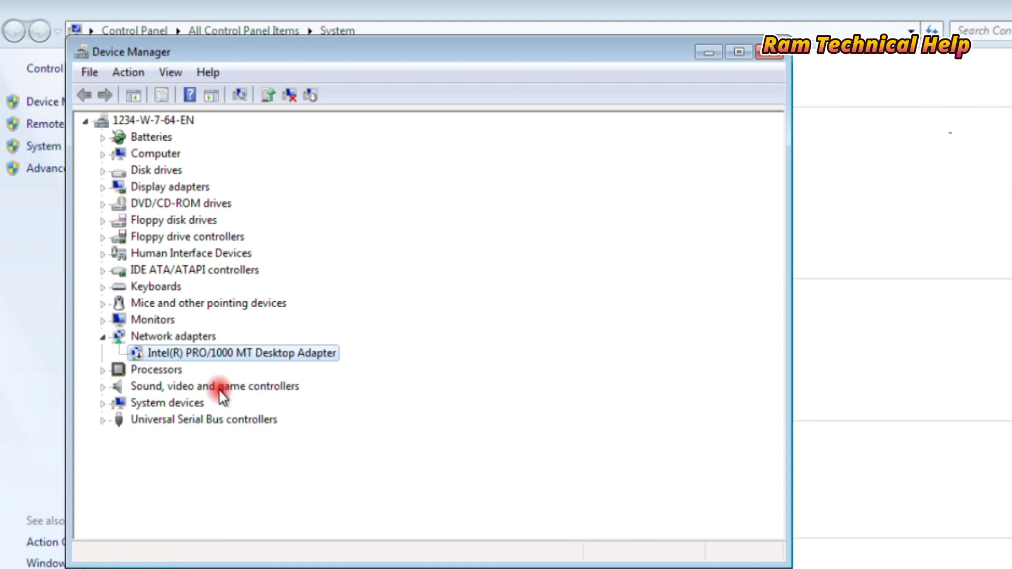
- Uninstall the Intel(R) PRO/1000 MT Desktop Adapter and confirm its removal
{"action": "right_click", "coordinate": [161, 352]}
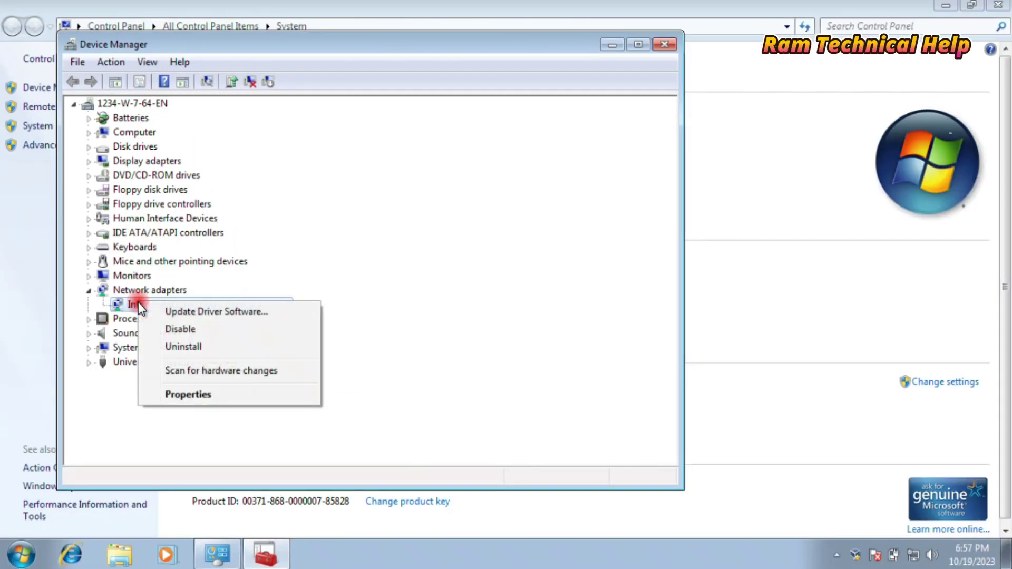
{"action": "left_click", "coordinate": [179, 349]}
{"action": "left_click", "coordinate": [532, 335]}
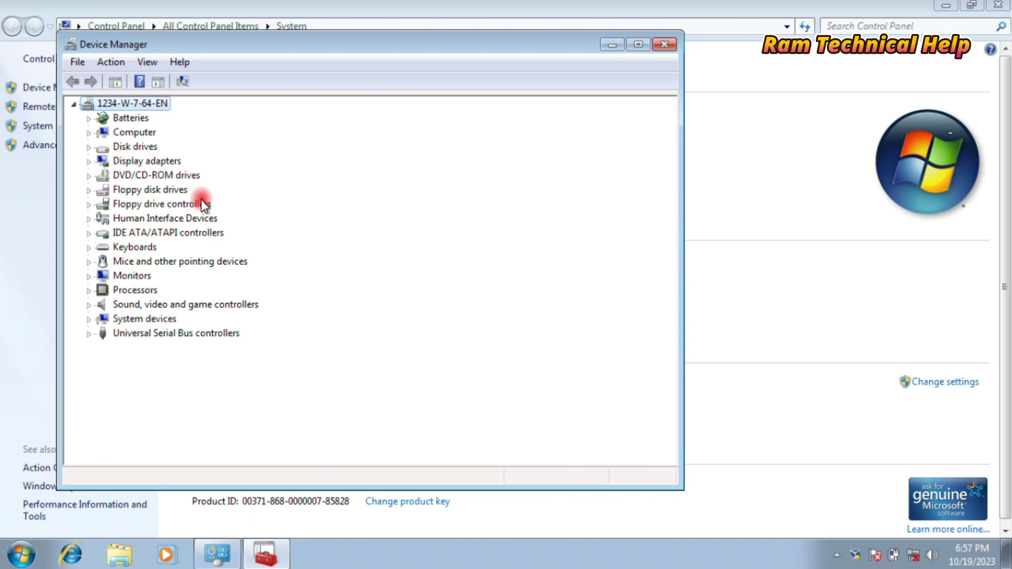
- Scan for hardware changes to reinstall the network adapter, and close the Device Manager and System windows
{"action": "left_click", "coordinate": [182, 82]}
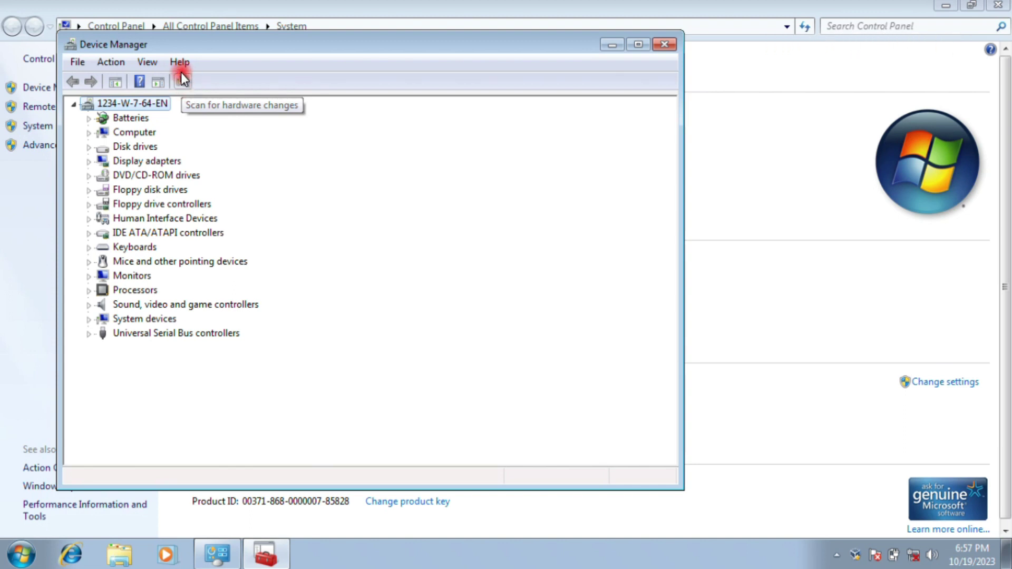
{"action": "left_click", "coordinate": [182, 83]}
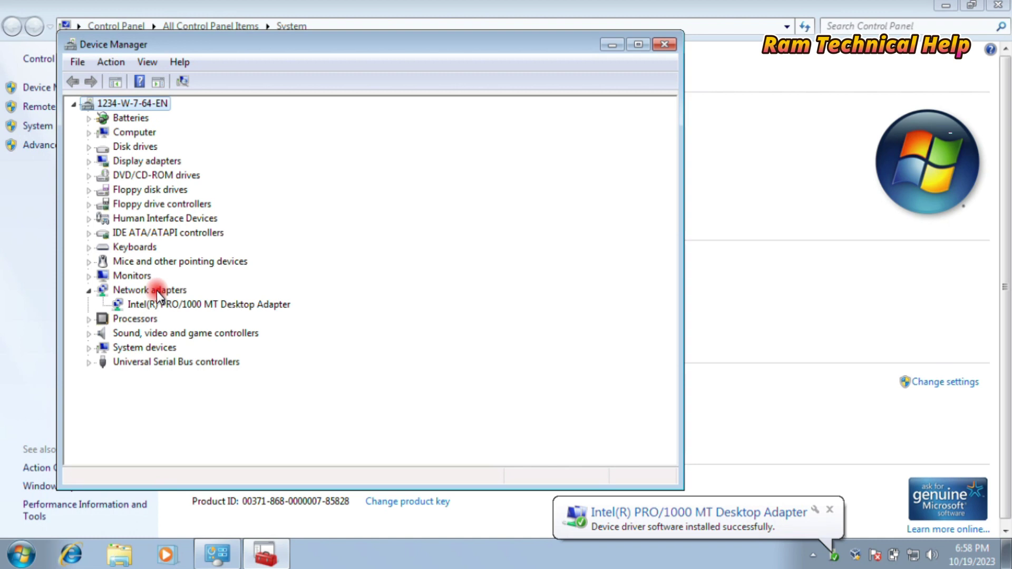
{"action": "left_click", "coordinate": [168, 299]}
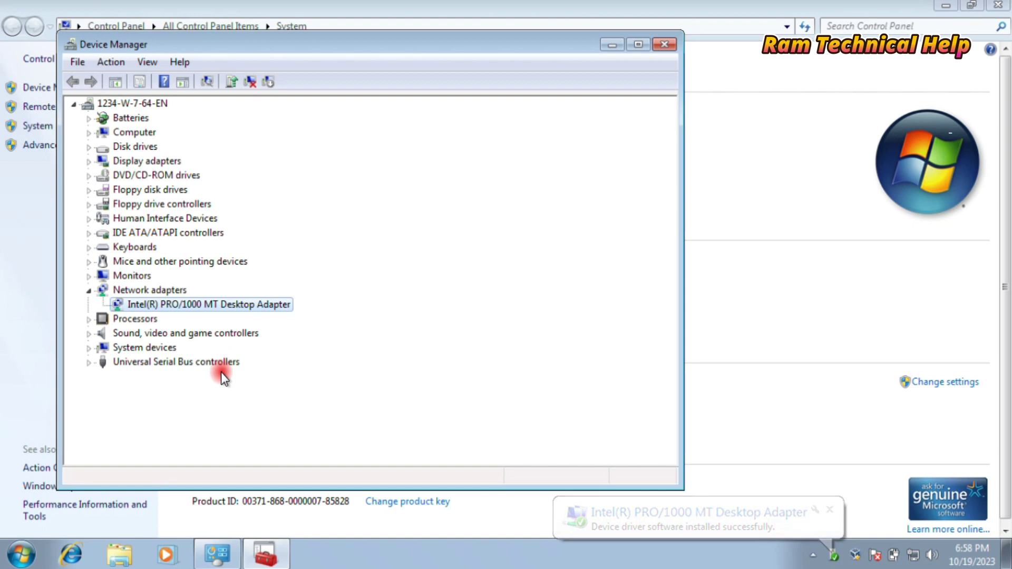
{"action": "left_click", "coordinate": [667, 47]}
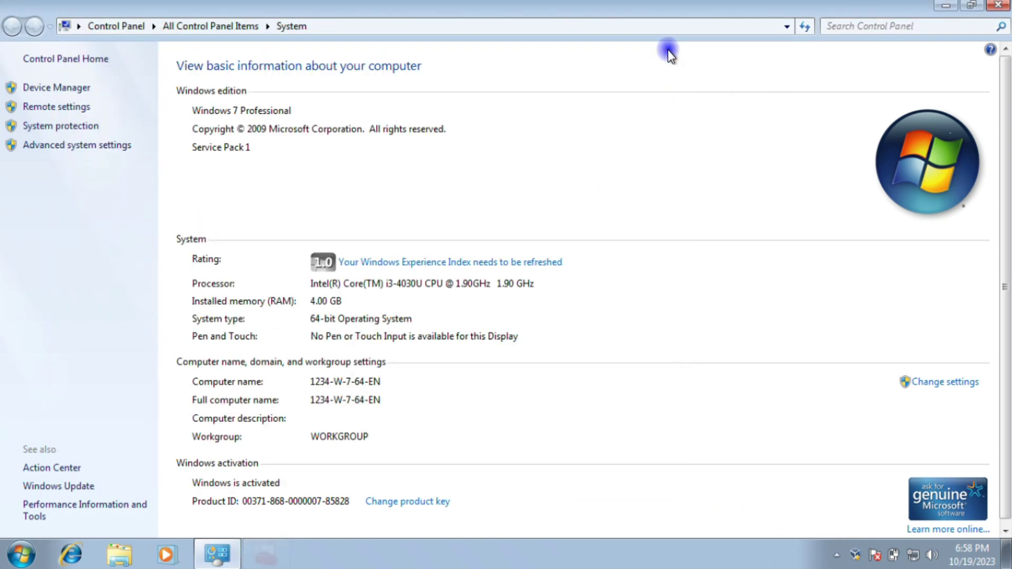
{"action": "left_click", "coordinate": [997, 5]}
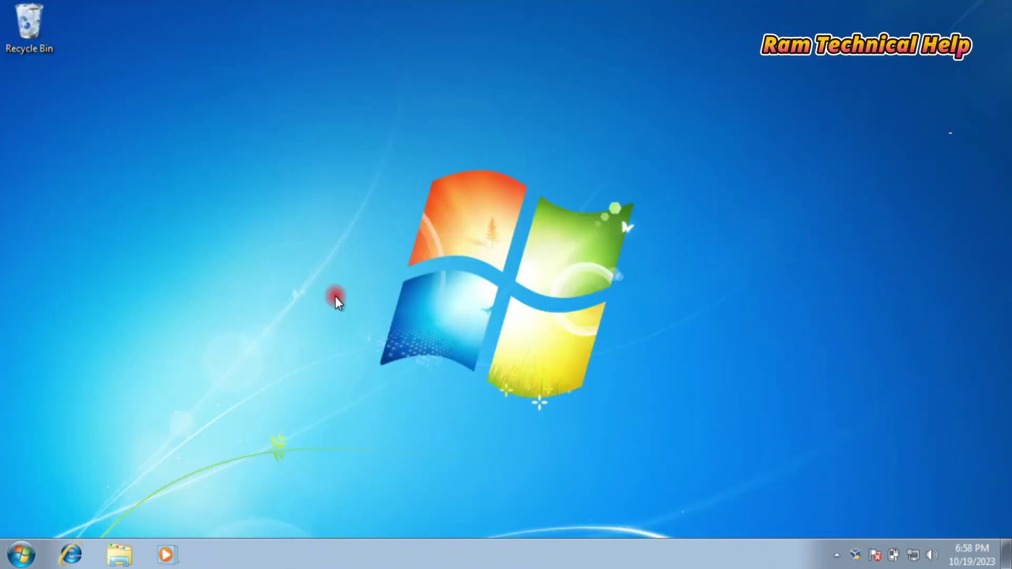
- Search for cmd and run it as administrator, allowing the elevation request
{"action": "left_click", "coordinate": [34, 554]}
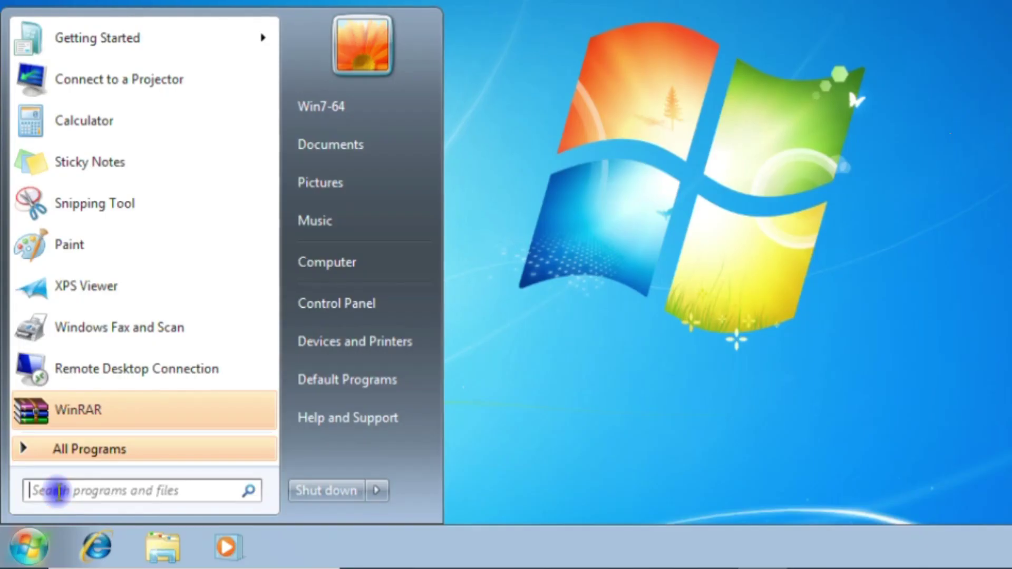
{"action": "left_click", "coordinate": [42, 513]}
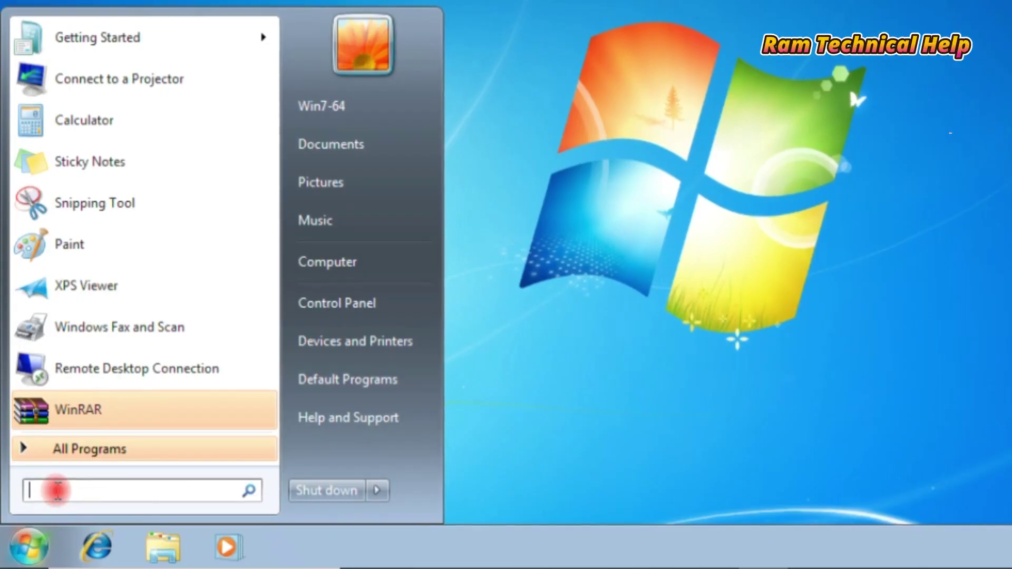
{"action": "type", "text": "cmd"}
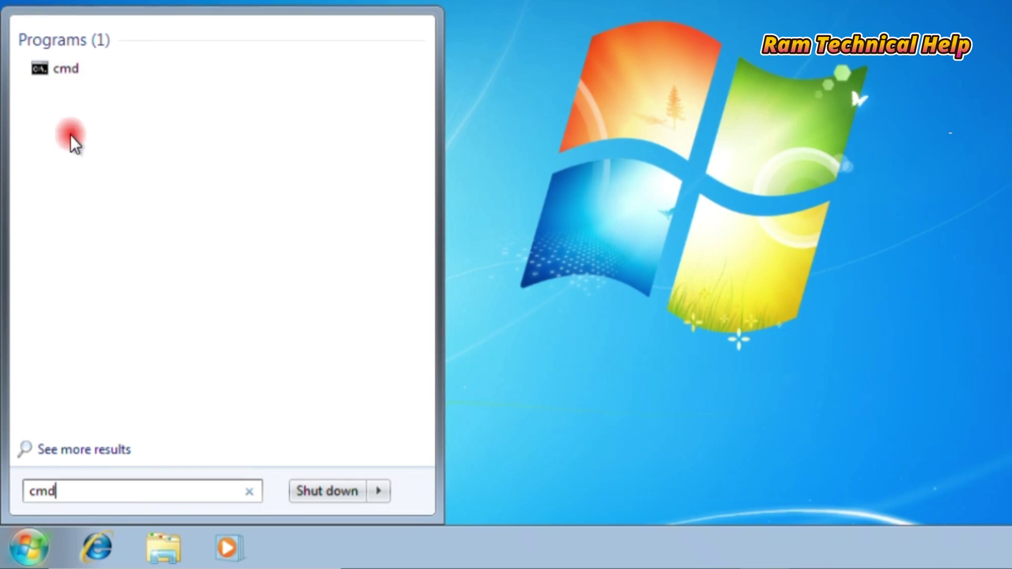
{"action": "right_click", "coordinate": [61, 64]}
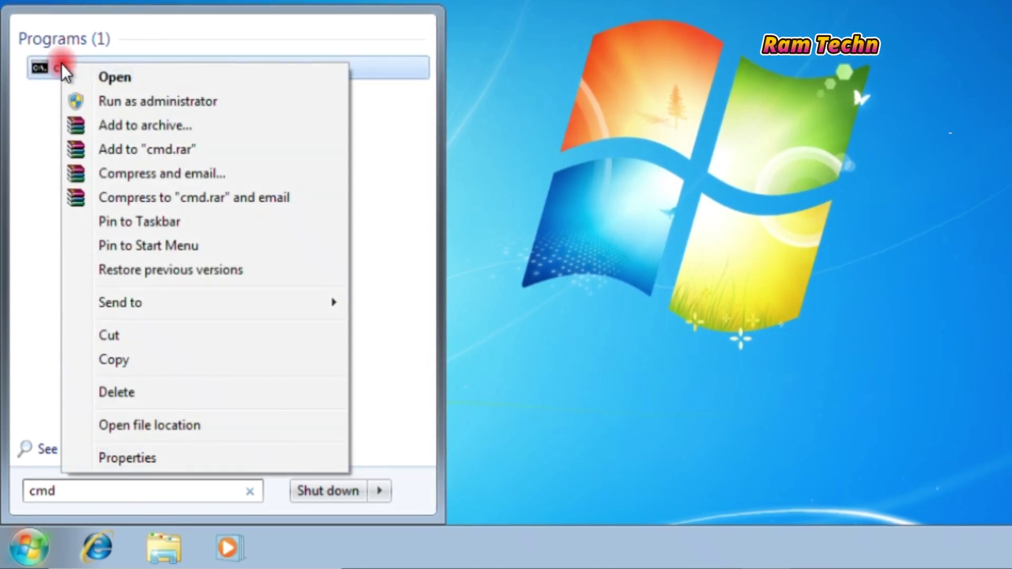
{"action": "left_click", "coordinate": [112, 101]}
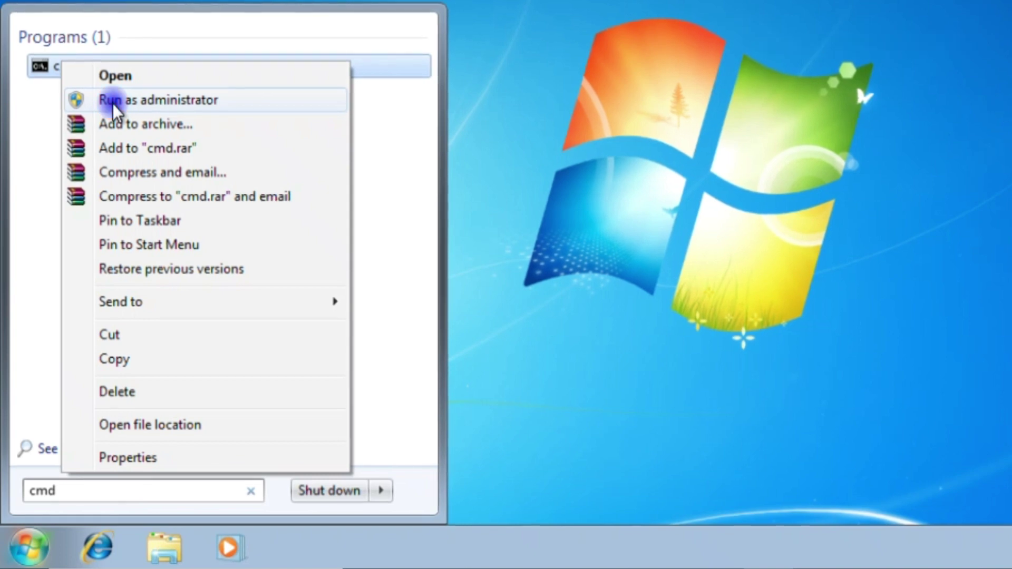
{"action": "left_click", "coordinate": [370, 248]}
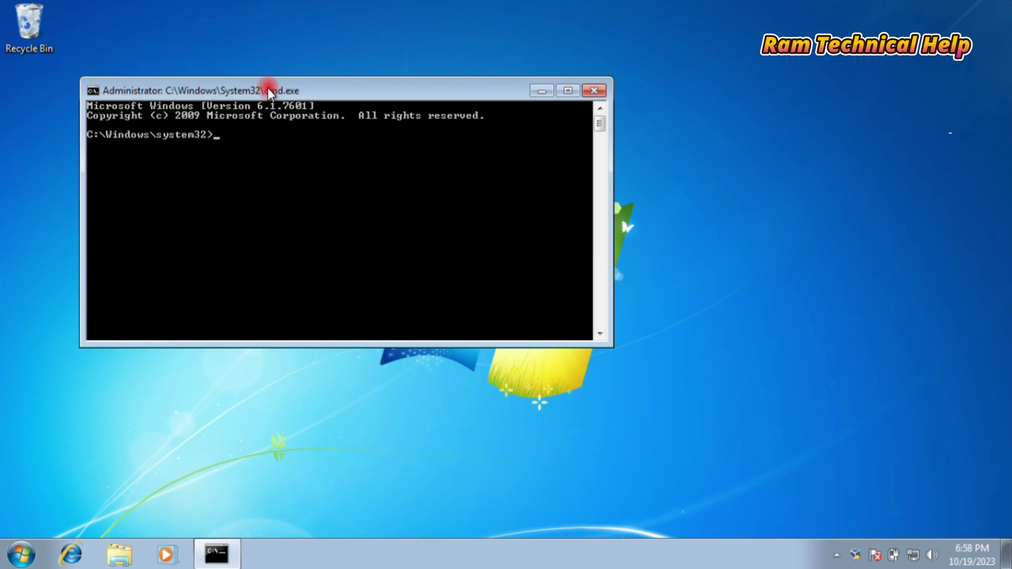
- Flush the DNS resolver cache by running ipconfig /flushdns in the command prompt
{"action": "left_click_drag", "start_coordinate": [268, 88], "coordinate": [477, 124]}
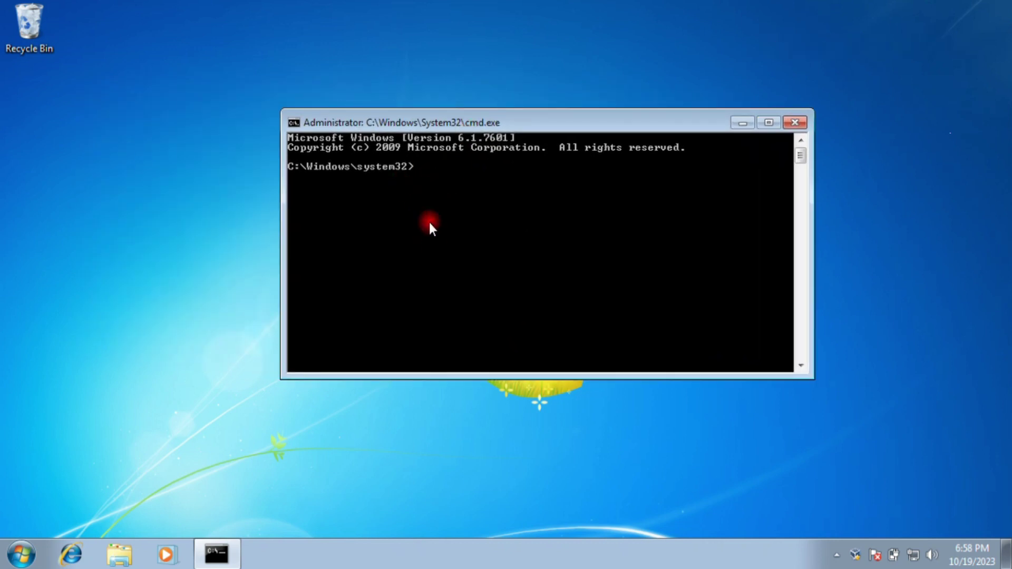
{"action": "type", "text": "ipconfig /flushdns"}
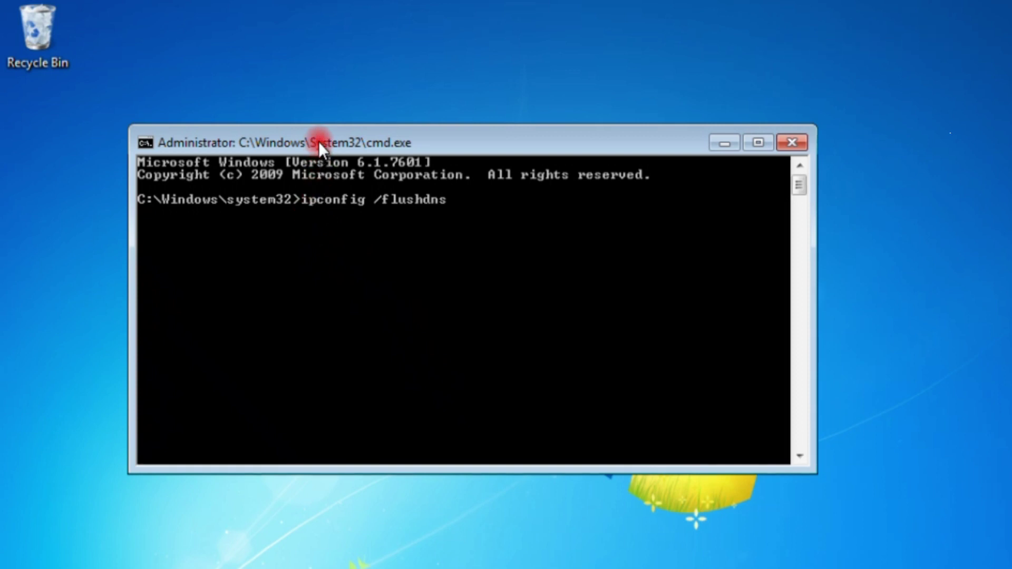
{"action": "left_click_drag", "start_coordinate": [318, 141], "coordinate": [507, 162]}
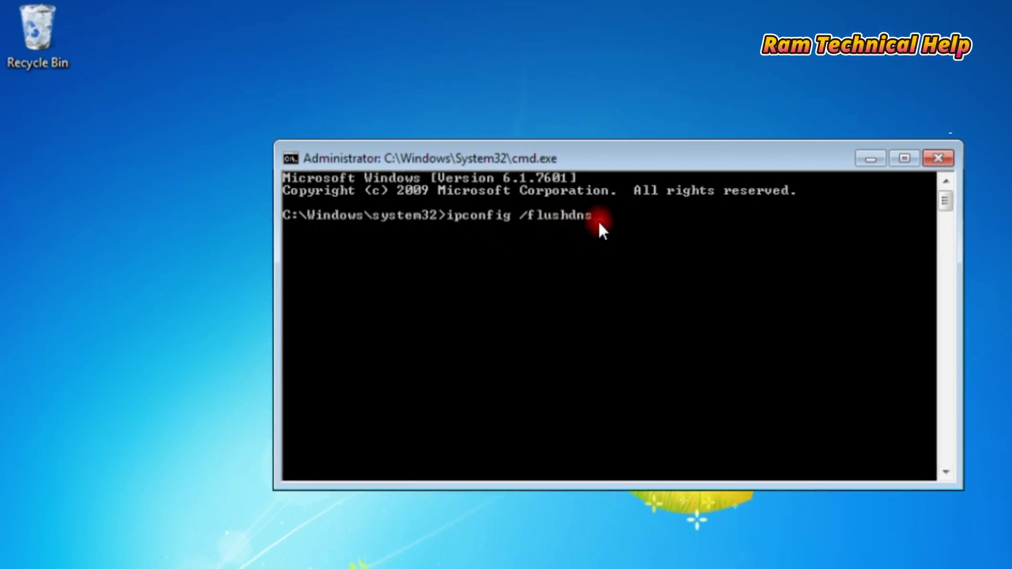
{"action": "key", "text": "Return"}
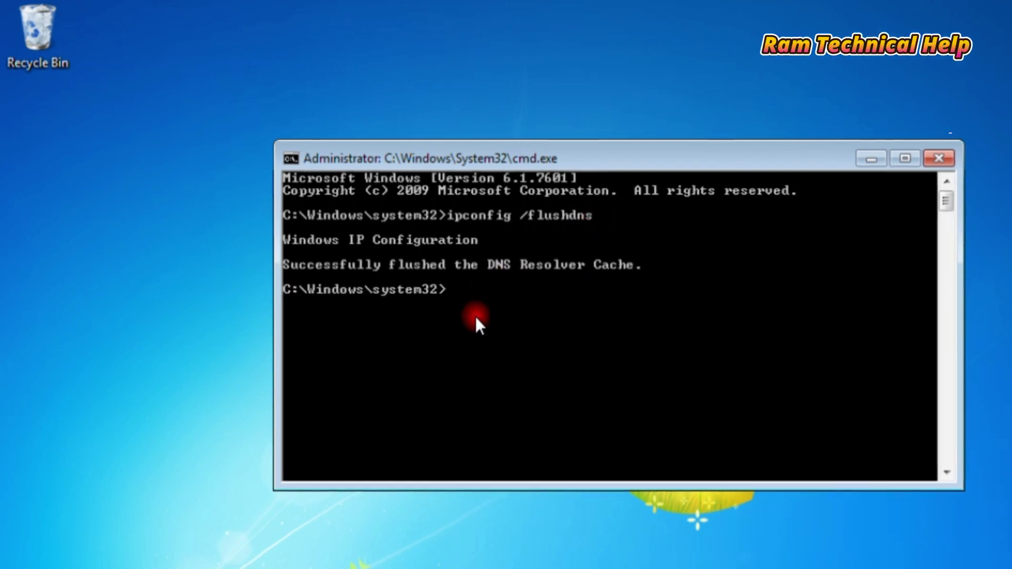
- Reset the Winsock catalog with netsh winsock reset and close the command prompt
{"action": "type", "text": "netsh winsock reset"}
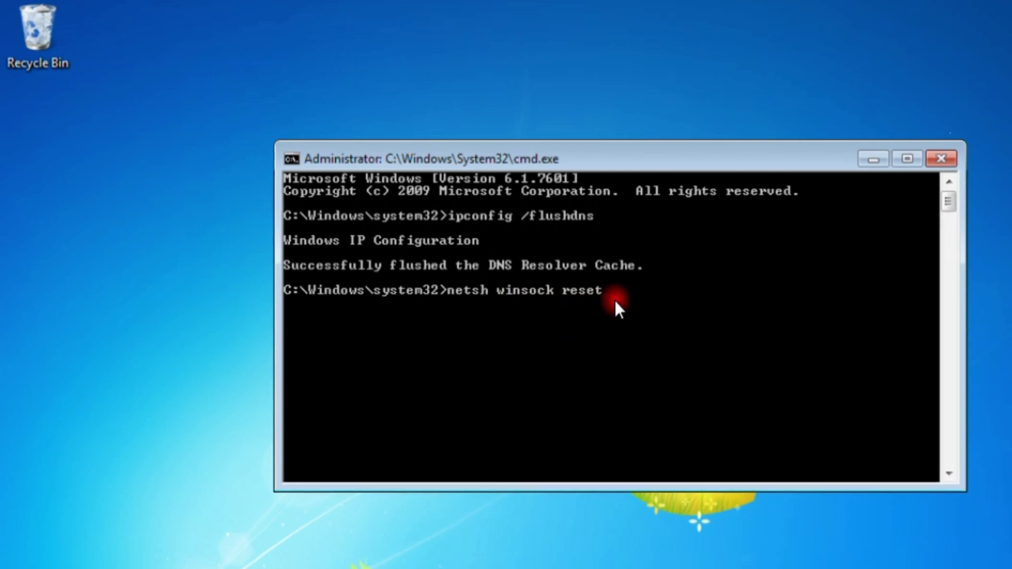
{"action": "key", "text": "Return"}
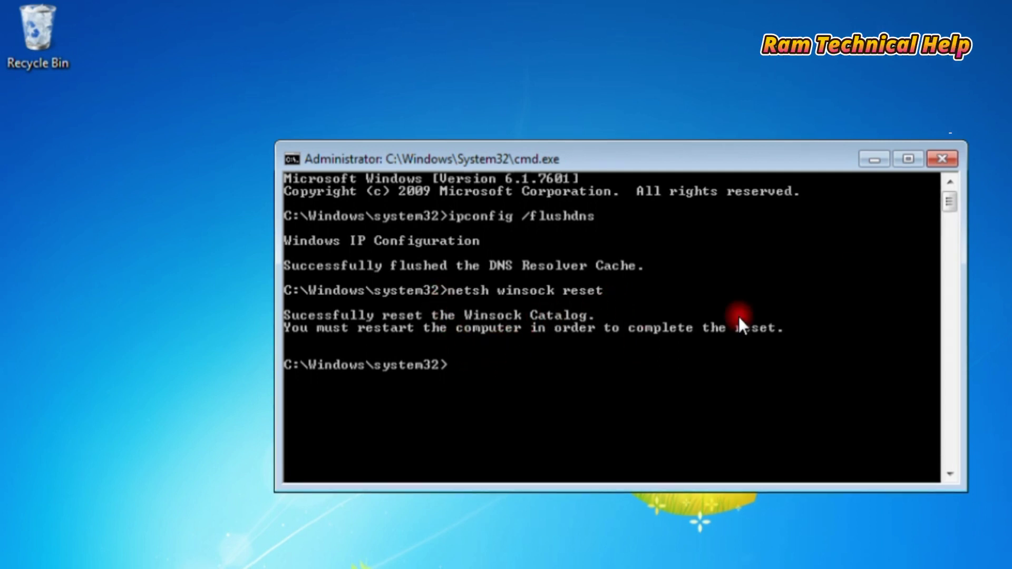
{"action": "left_click", "coordinate": [950, 164]}
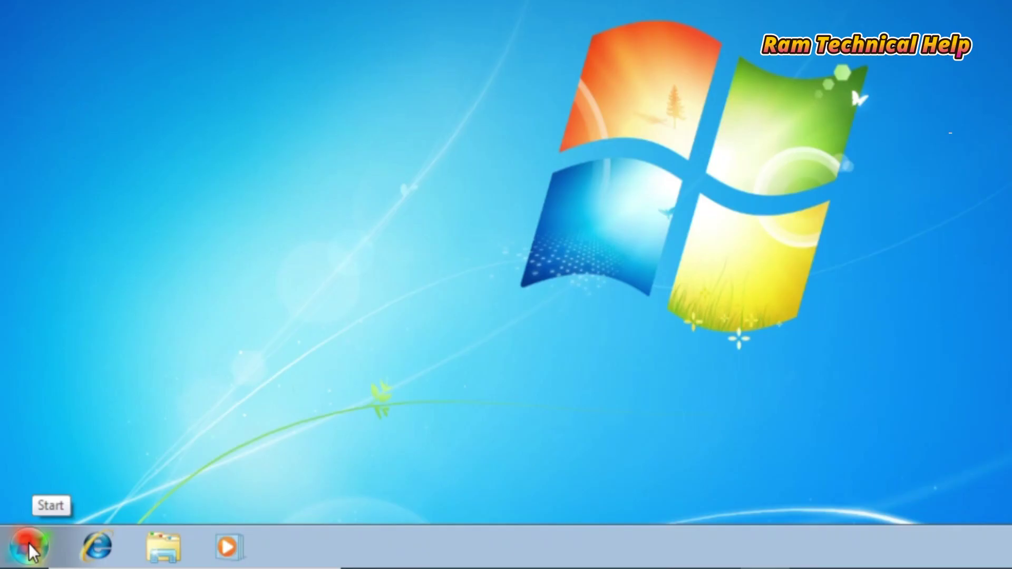
- Find the Run dialog through a search and use it to open Network Connections with ncpa.cpl
{"action": "left_click", "coordinate": [28, 543]}
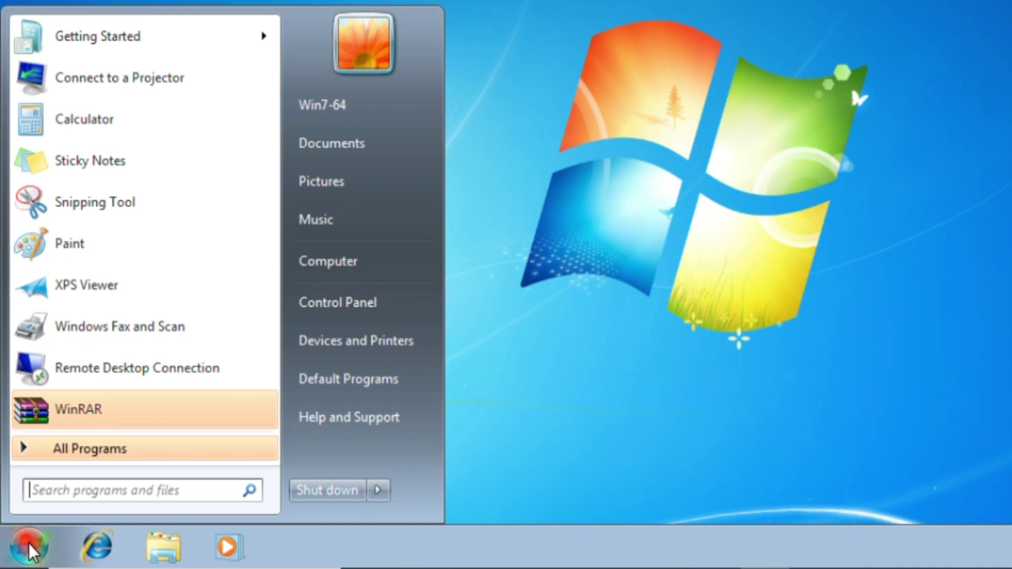
{"action": "left_click", "coordinate": [82, 491]}
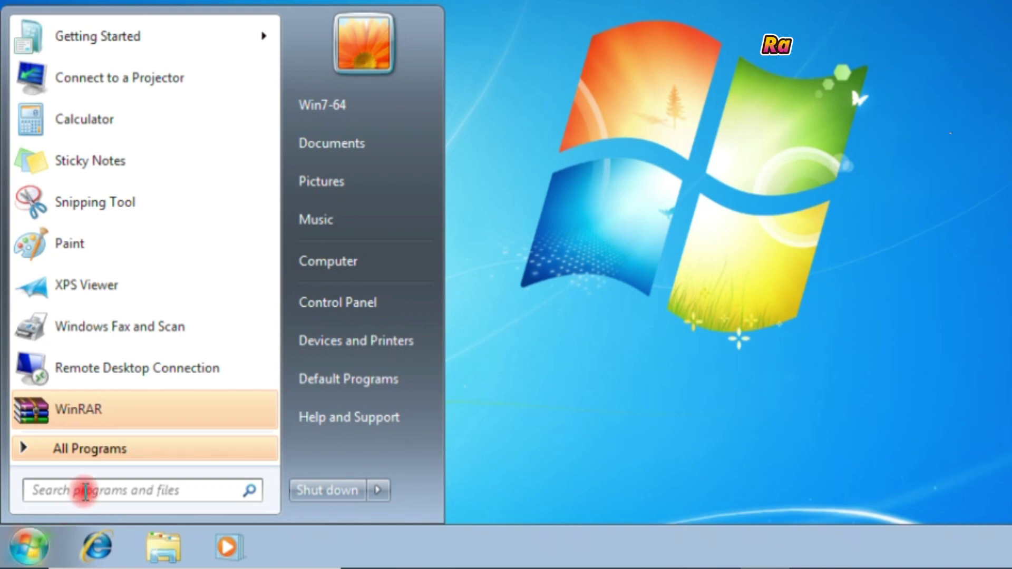
{"action": "type", "text": "run"}
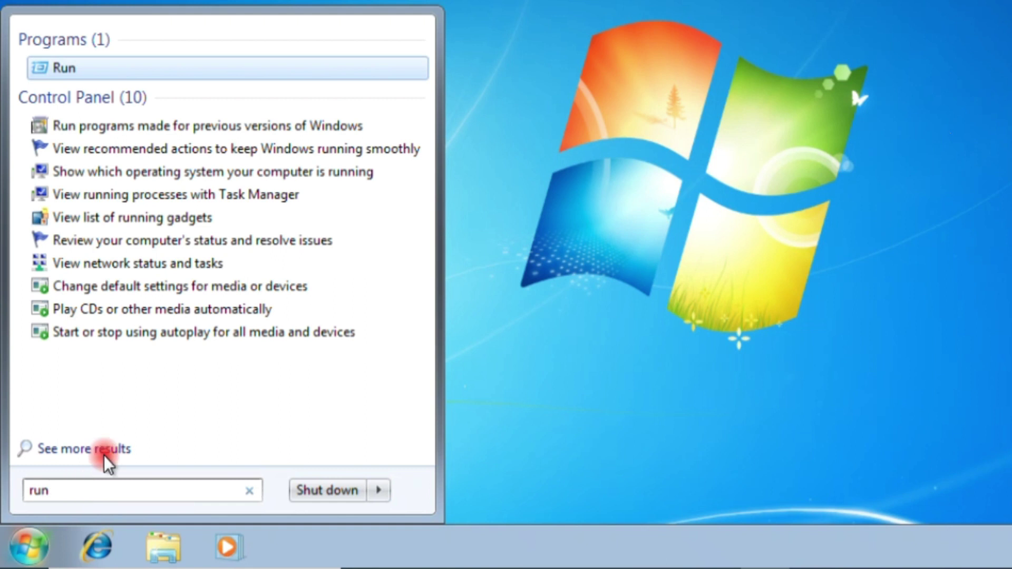
{"action": "left_click", "coordinate": [90, 69]}
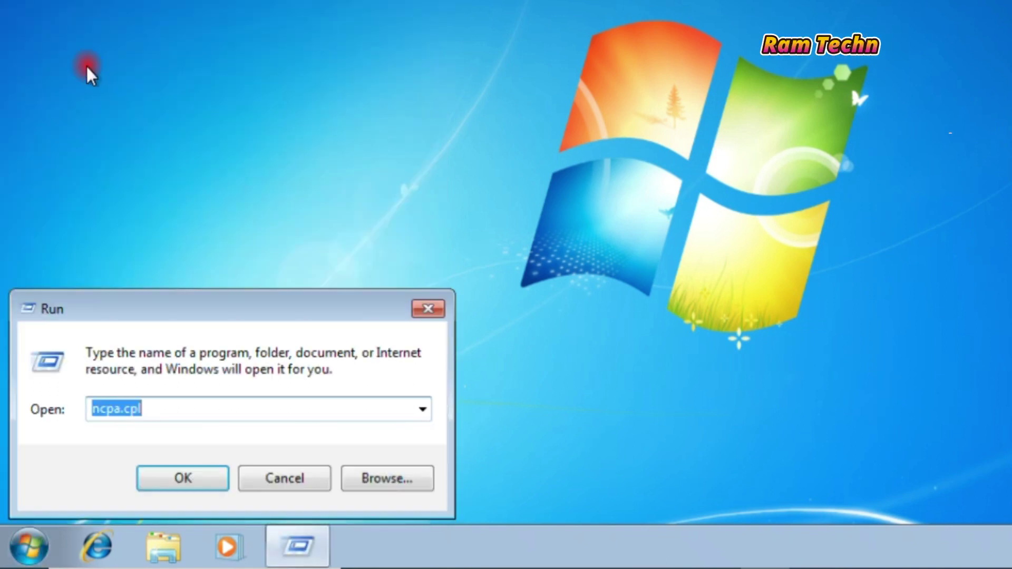
{"action": "left_click", "coordinate": [163, 410]}
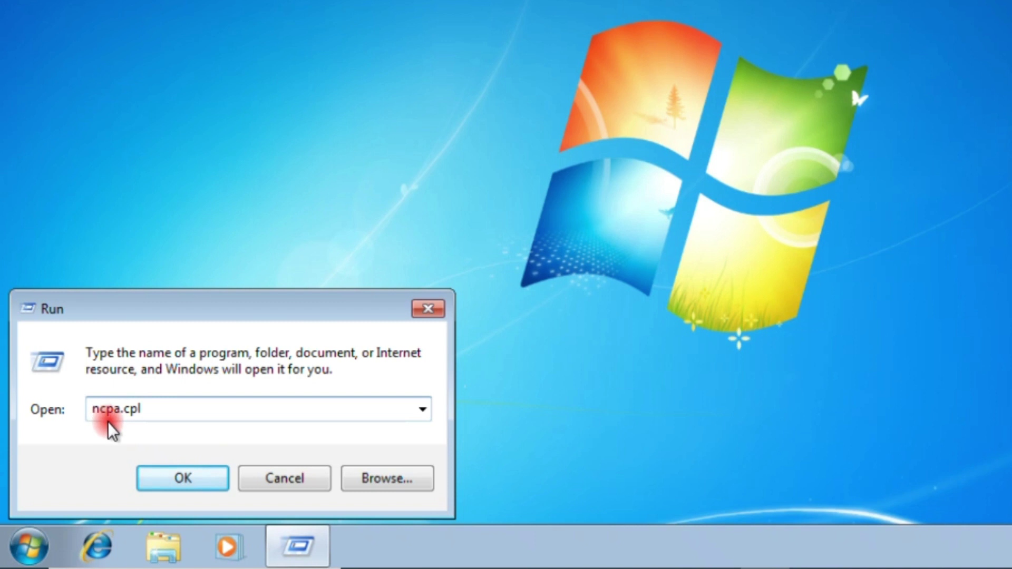
{"action": "left_click", "coordinate": [180, 486]}
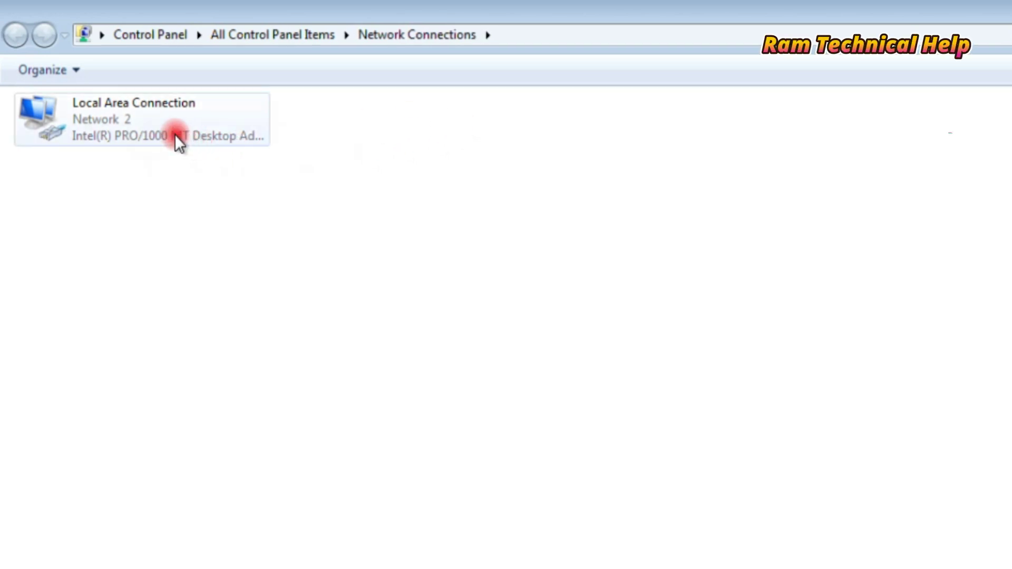
- Disable the Local Area Connection and enable it again
{"action": "right_click", "coordinate": [148, 125]}
{"action": "left_click", "coordinate": [118, 128]}
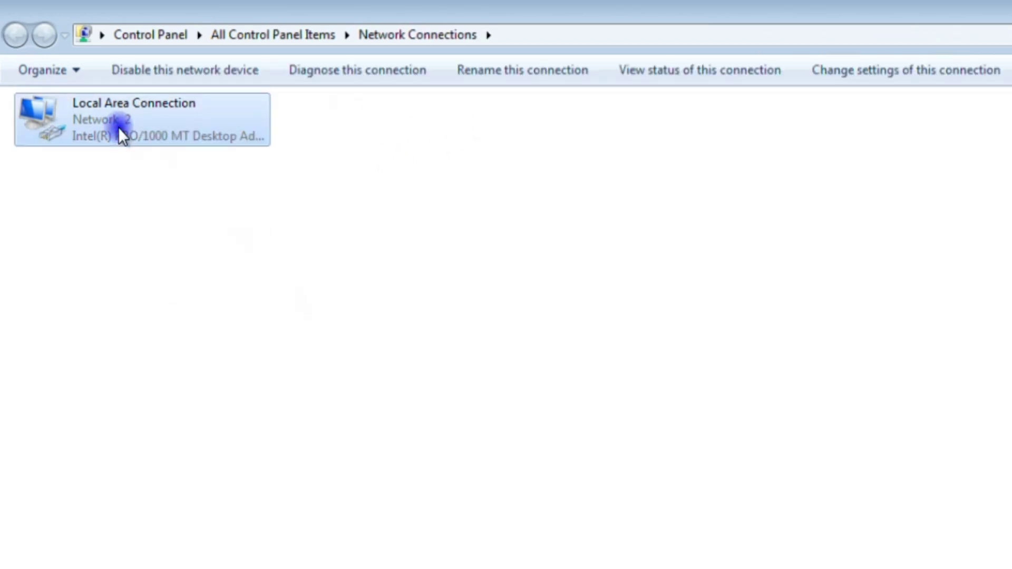
{"action": "right_click", "coordinate": [117, 126]}
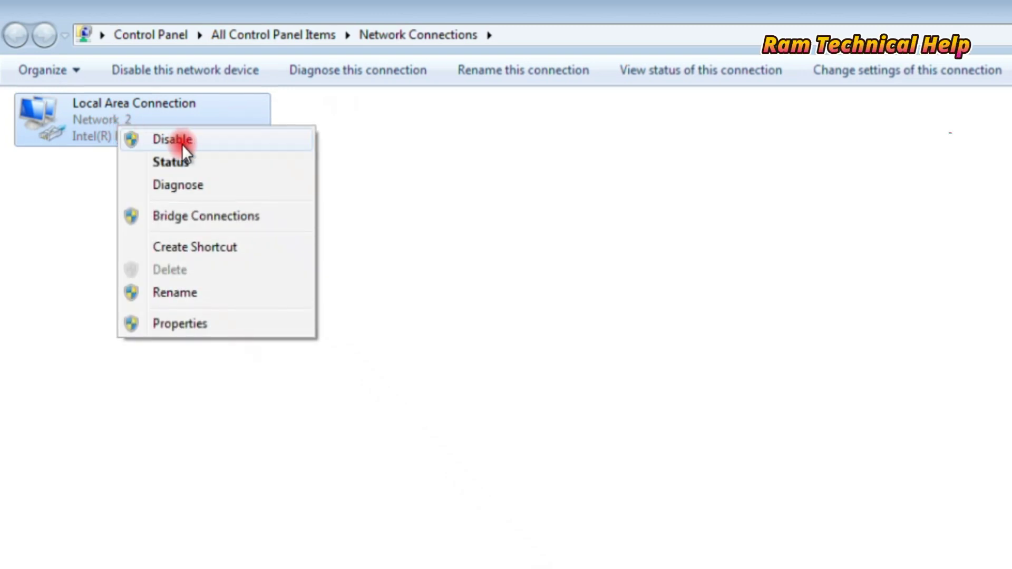
{"action": "left_click", "coordinate": [132, 141]}
{"action": "left_click", "coordinate": [187, 139]}
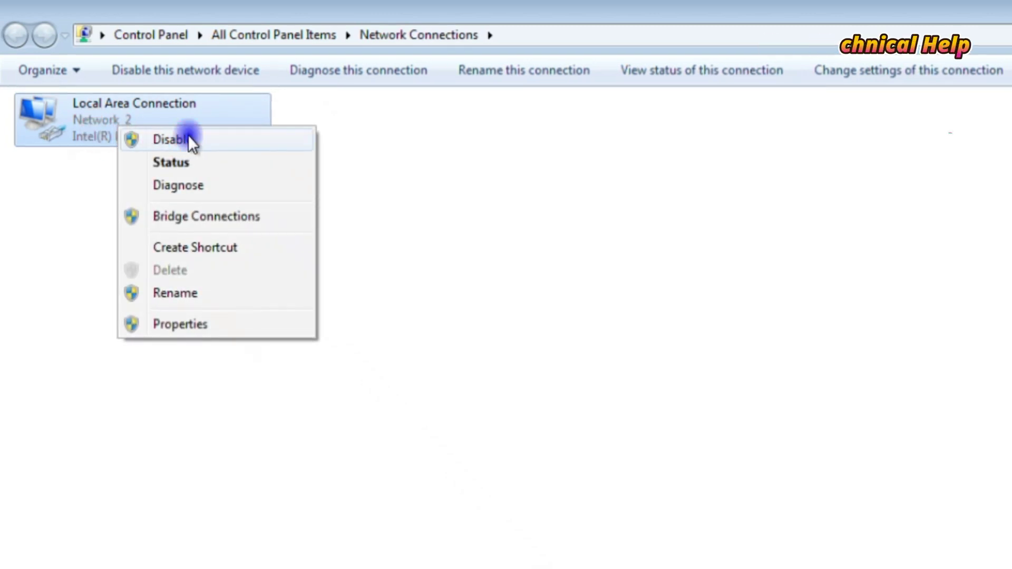
{"action": "right_click", "coordinate": [111, 121]}
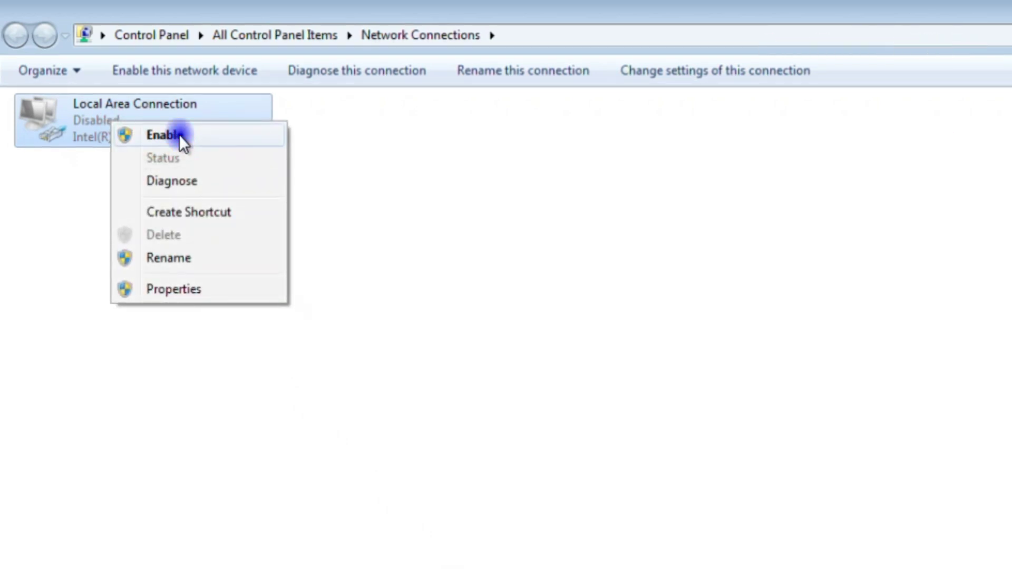
{"action": "left_click", "coordinate": [179, 135]}
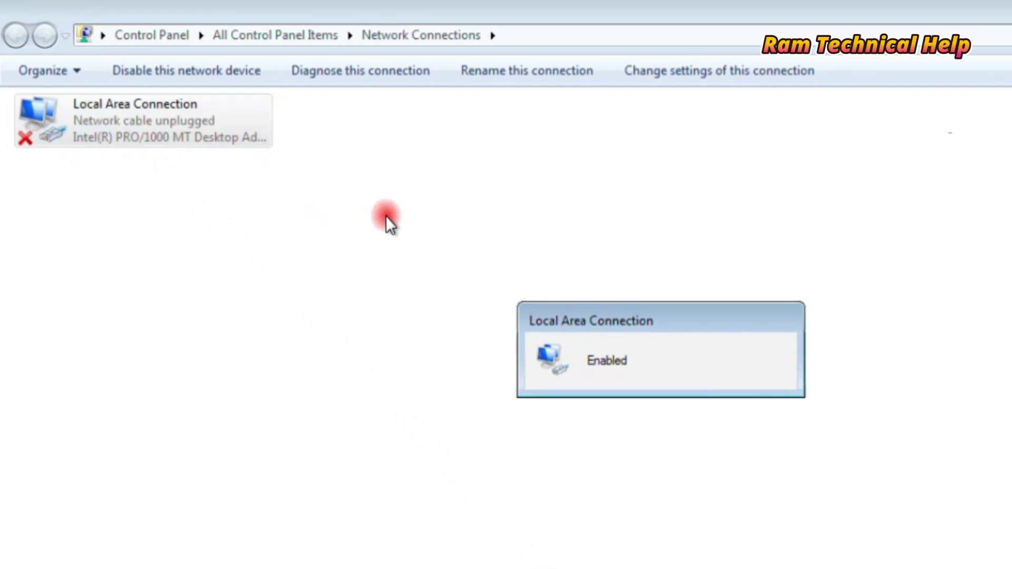